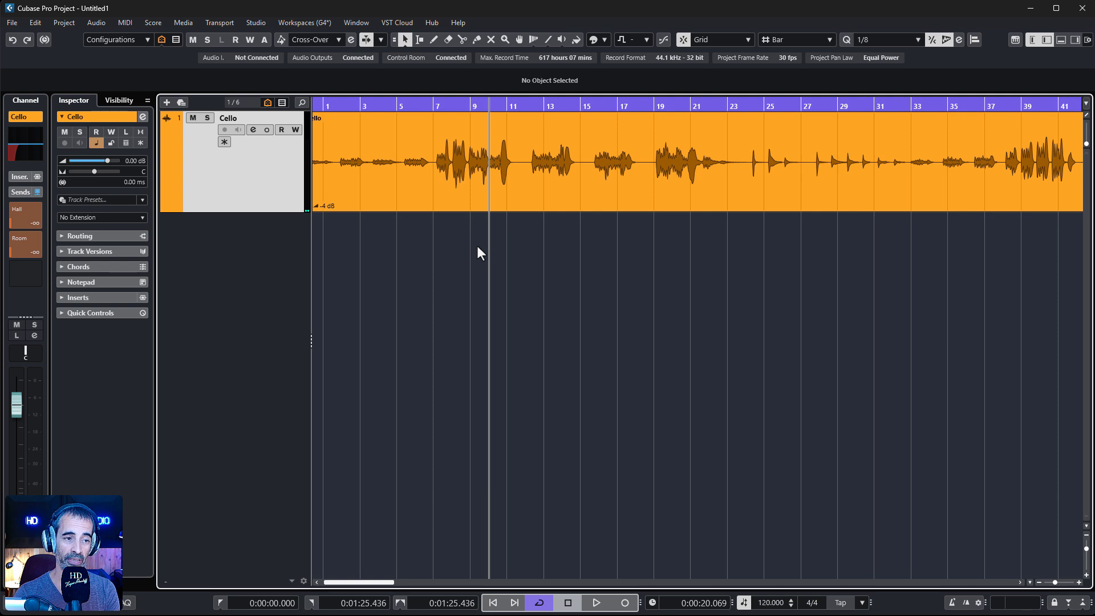
- Open the Cello track's channel settings and place the window below the waveform so both are visible
left_click_drag(477, 245, 255, 259)
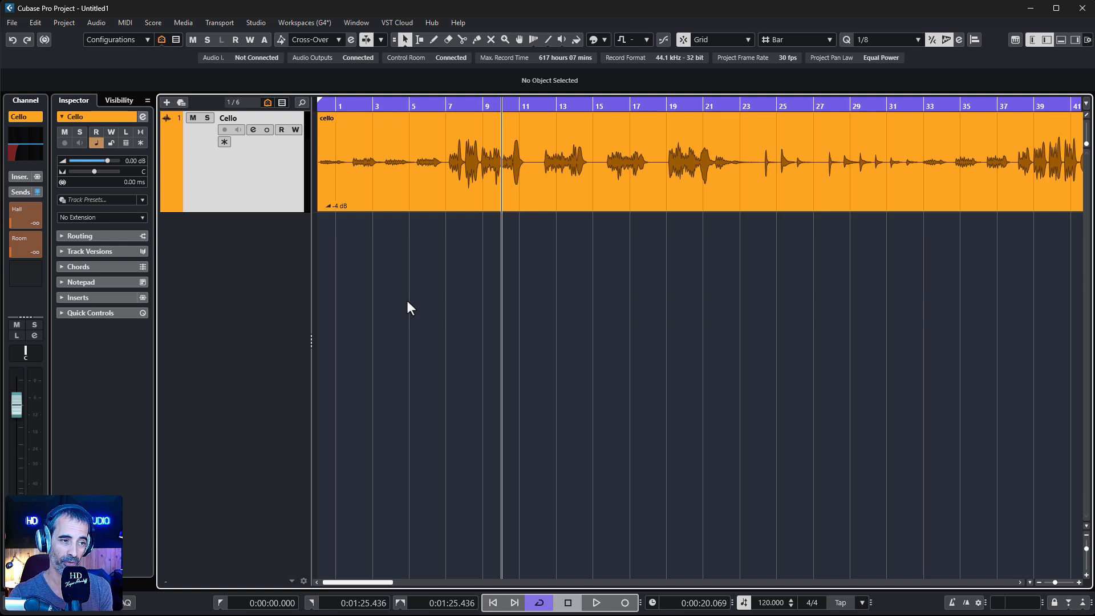
left_click(144, 117)
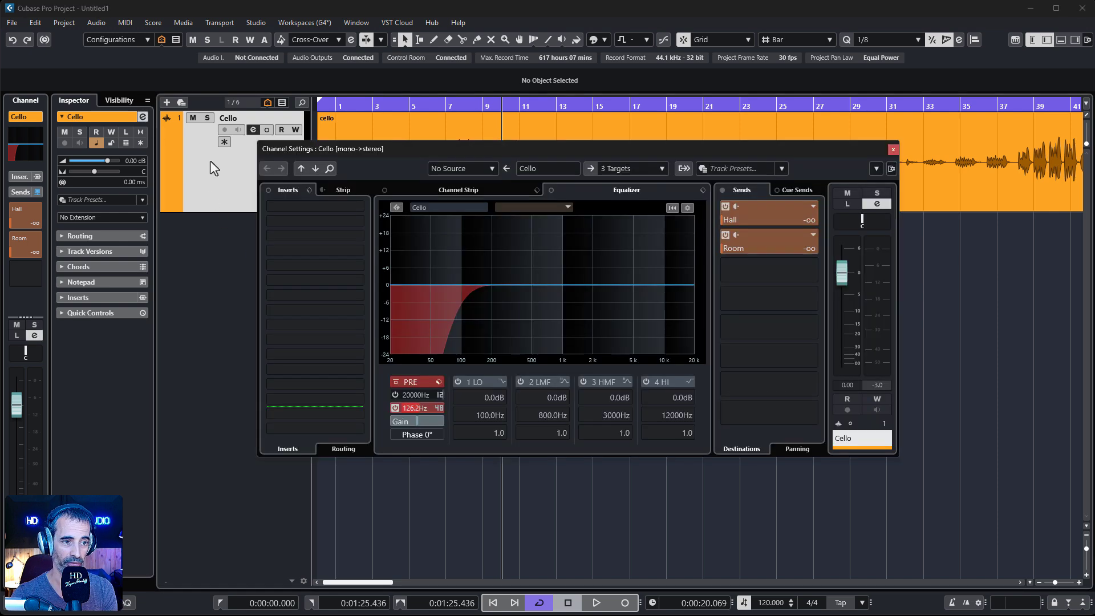
left_click_drag(584, 137, 616, 238)
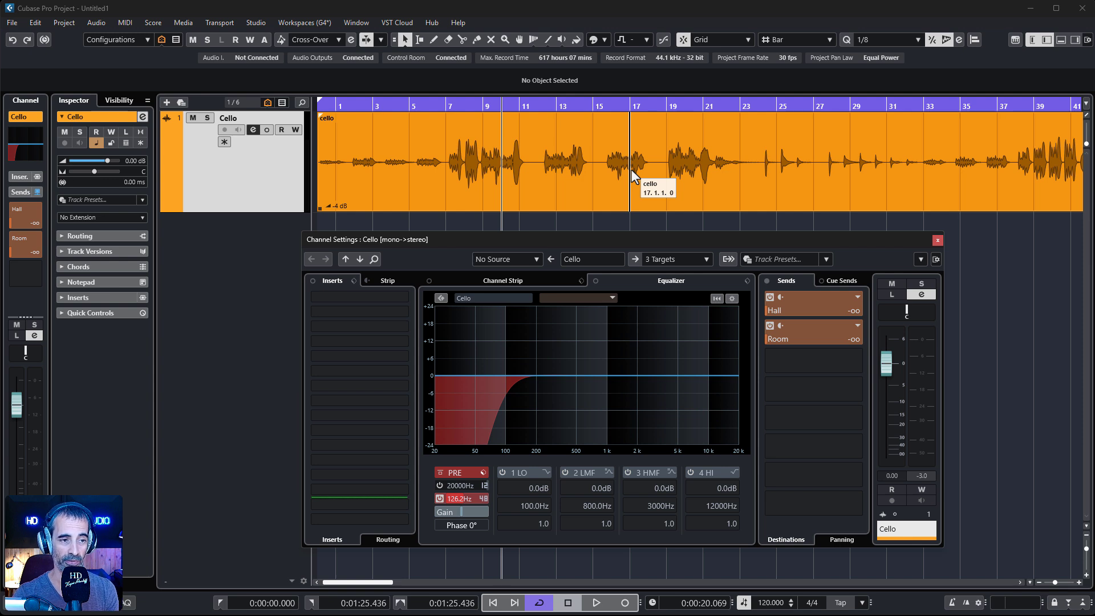
- Set the left locator at bar 7 and start playback of the Cello from there
key("ctrl")
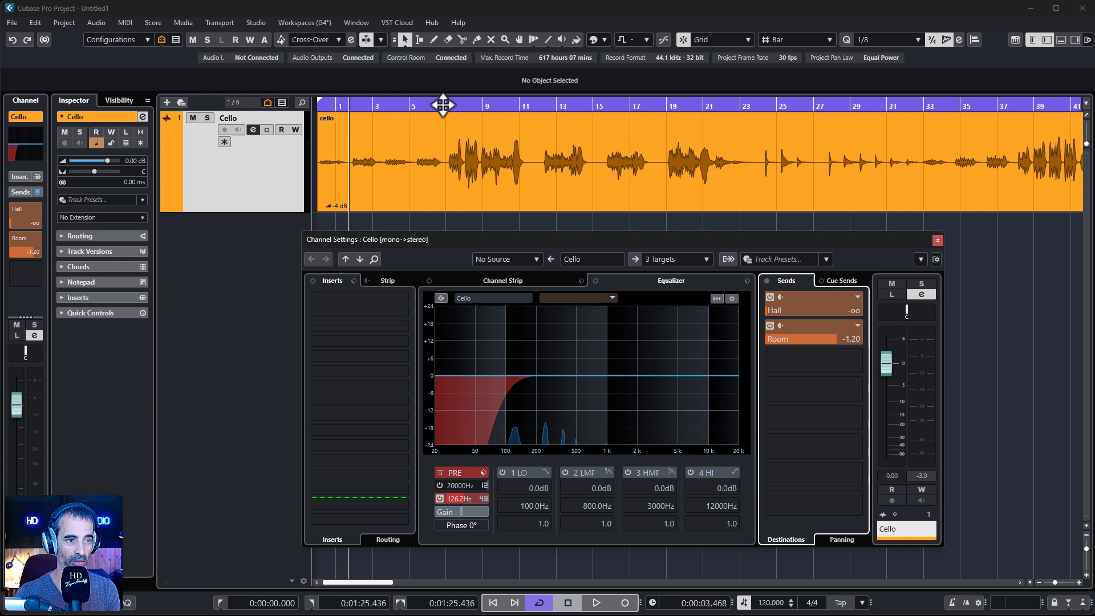
left_click(445, 107, "ctrl")
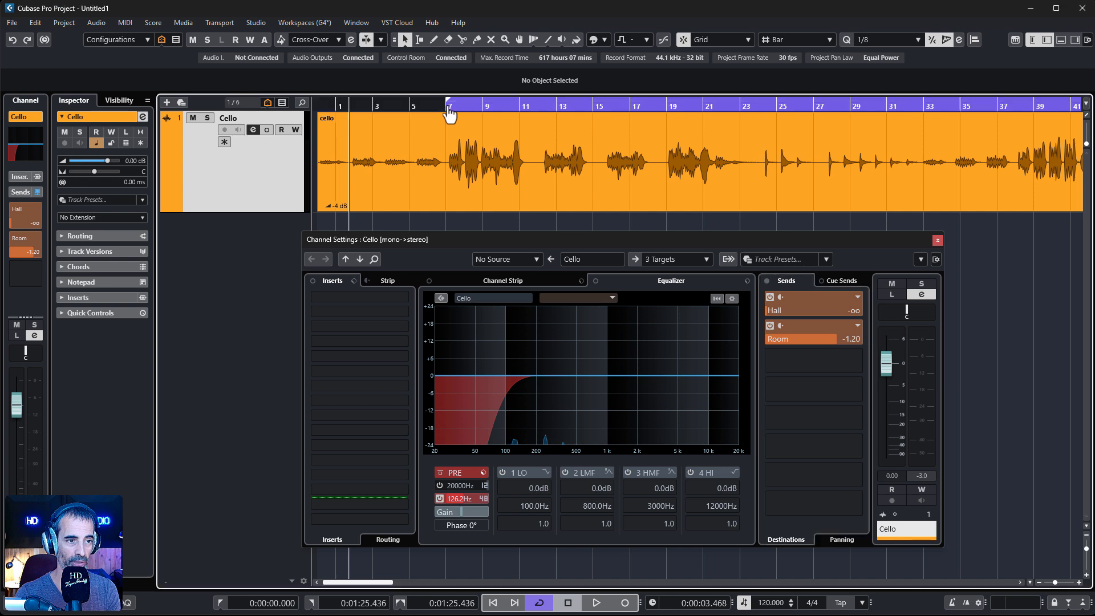
key("KP_1")
key("space")
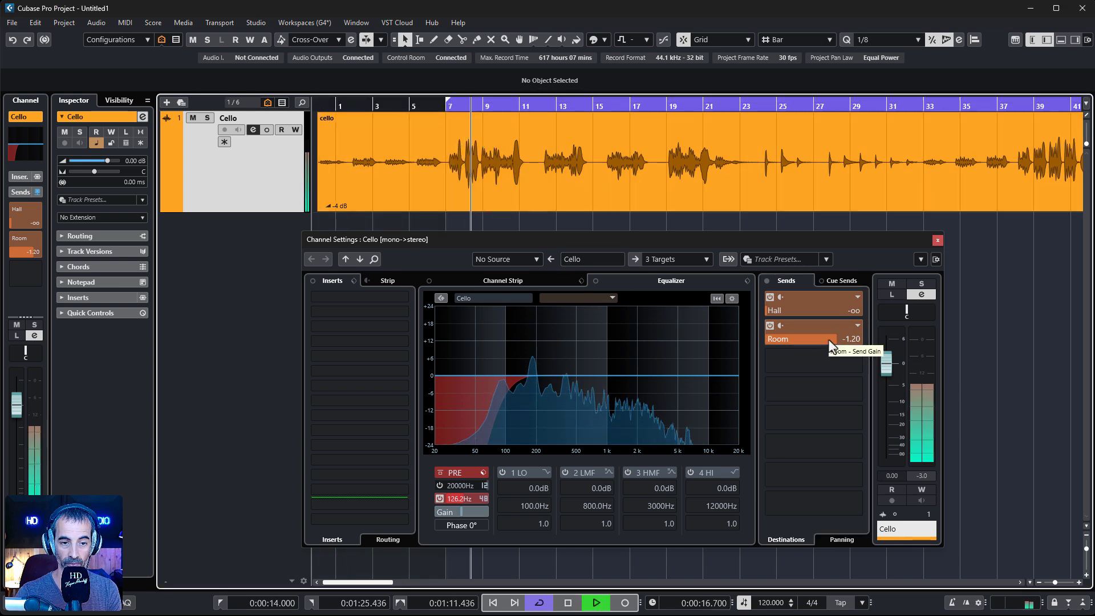
- Audition the louder Cello passage after bar 7 with the post-fader Room send, pausing and resuming playback
key("space")
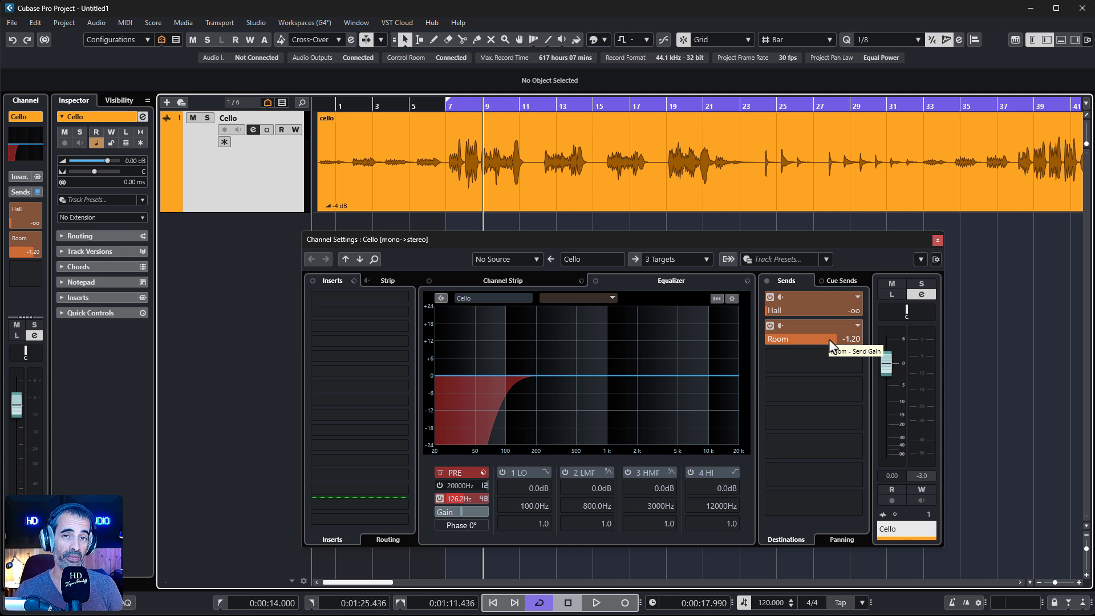
key("space")
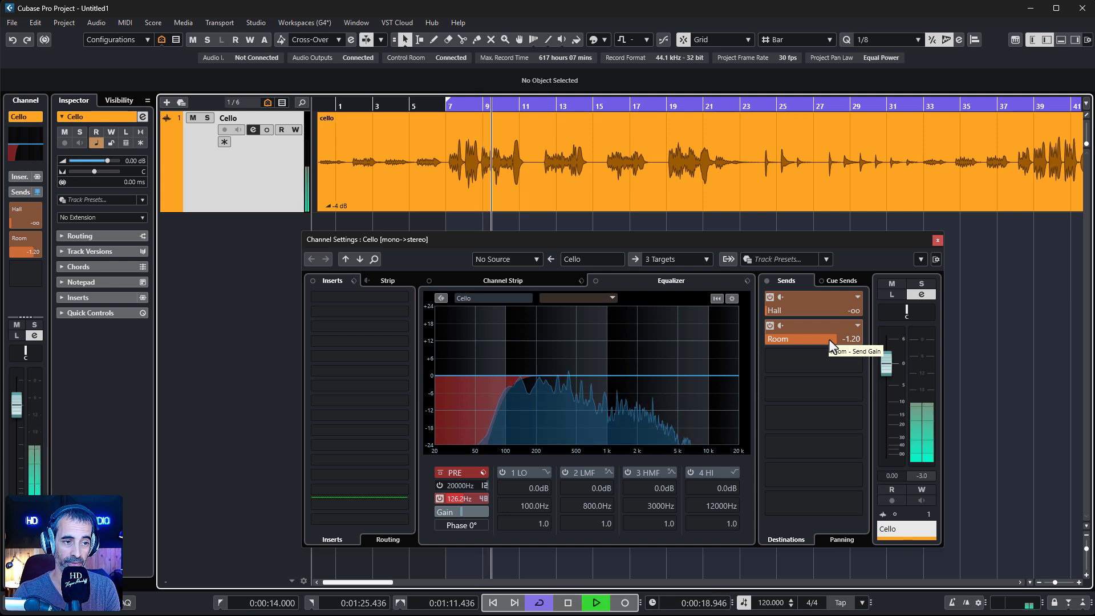
key("space")
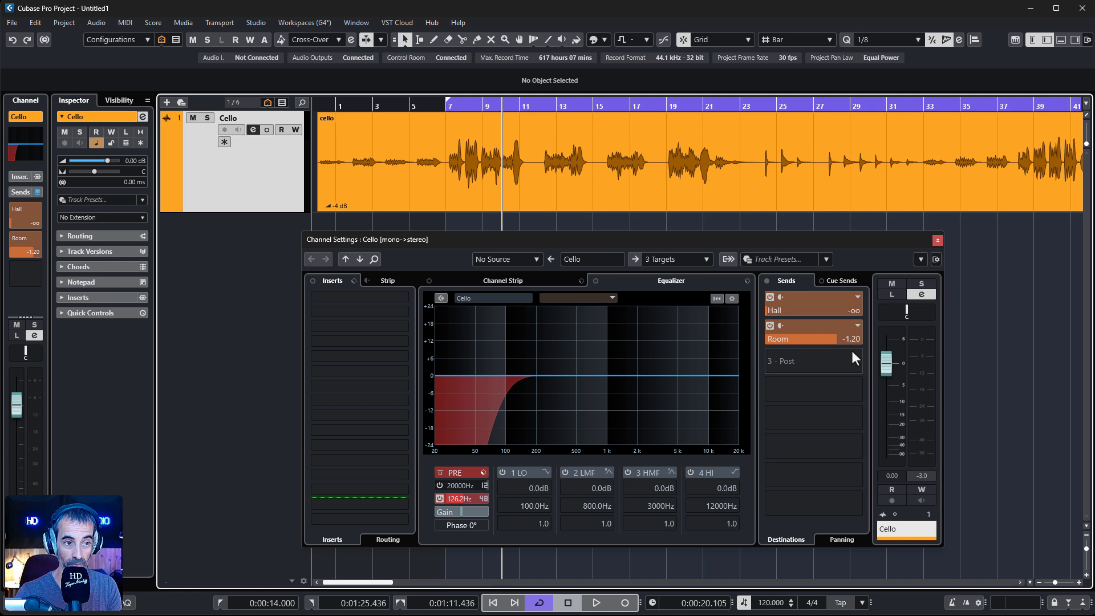
key("space")
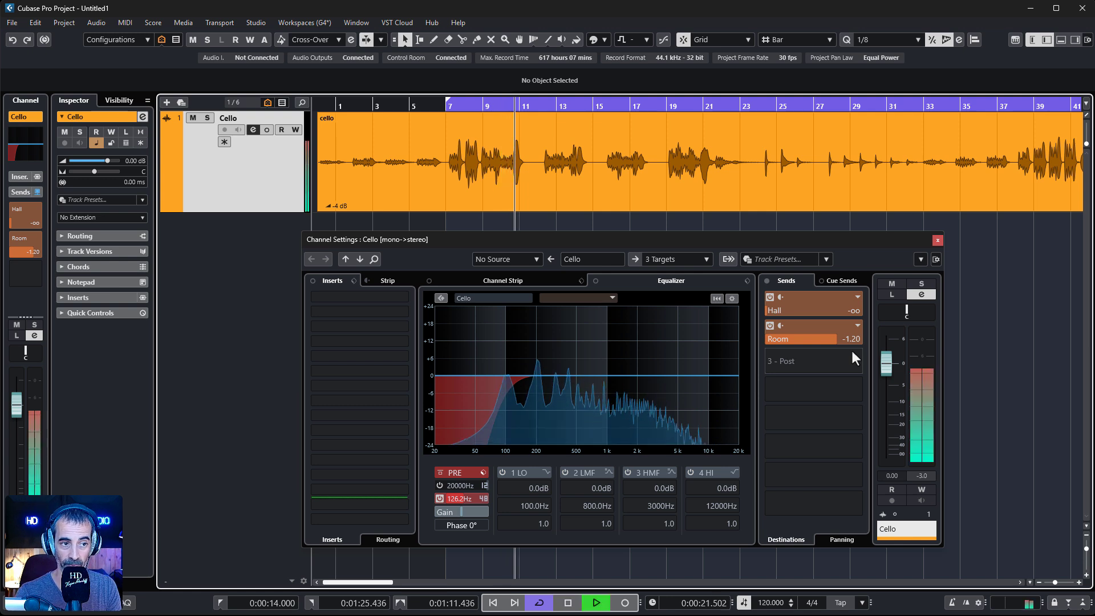
key("space")
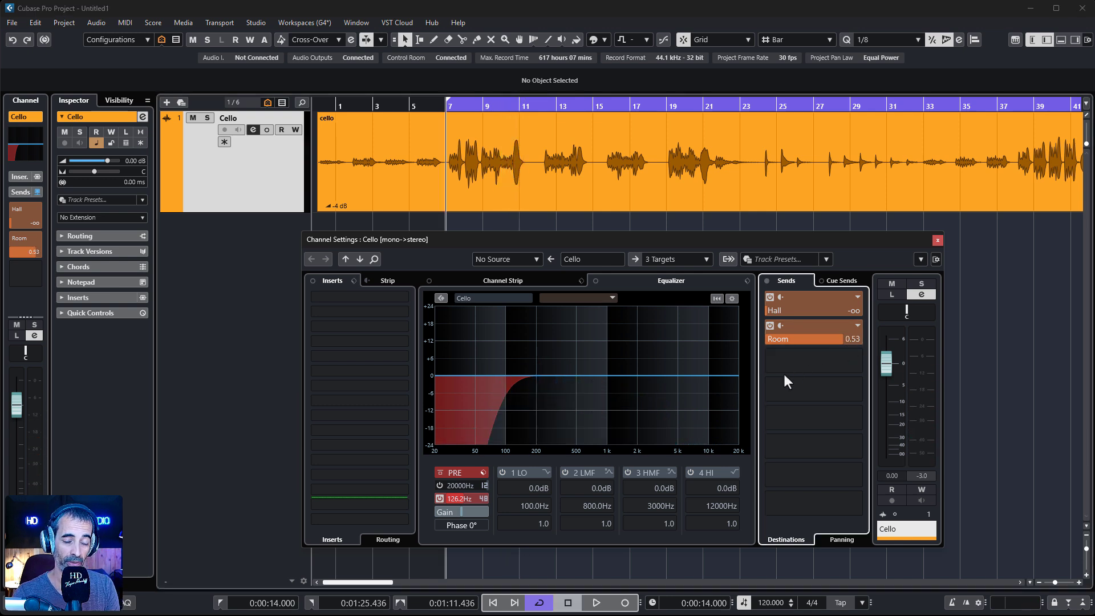
- Play from bar 7 with the Room send post-fader while moving the Cello fader, leaving it at about -0.34 dB
key("ctrl")
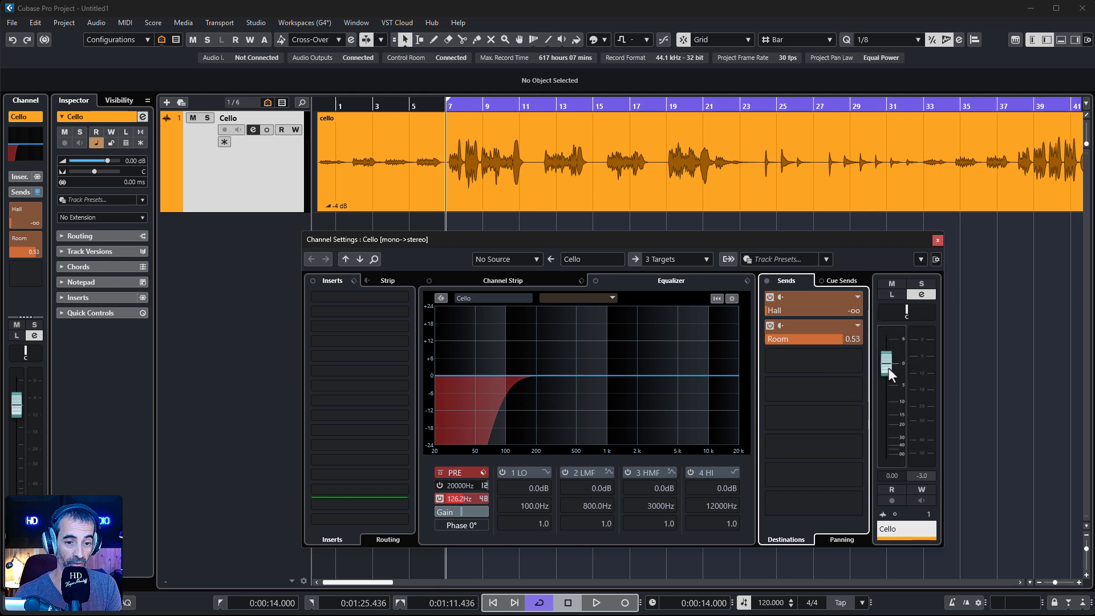
key("space")
mouse_move(888, 368)
left_mouse_down()
mouse_move(885, 471)
mouse_move(893, 371)
left_mouse_up()
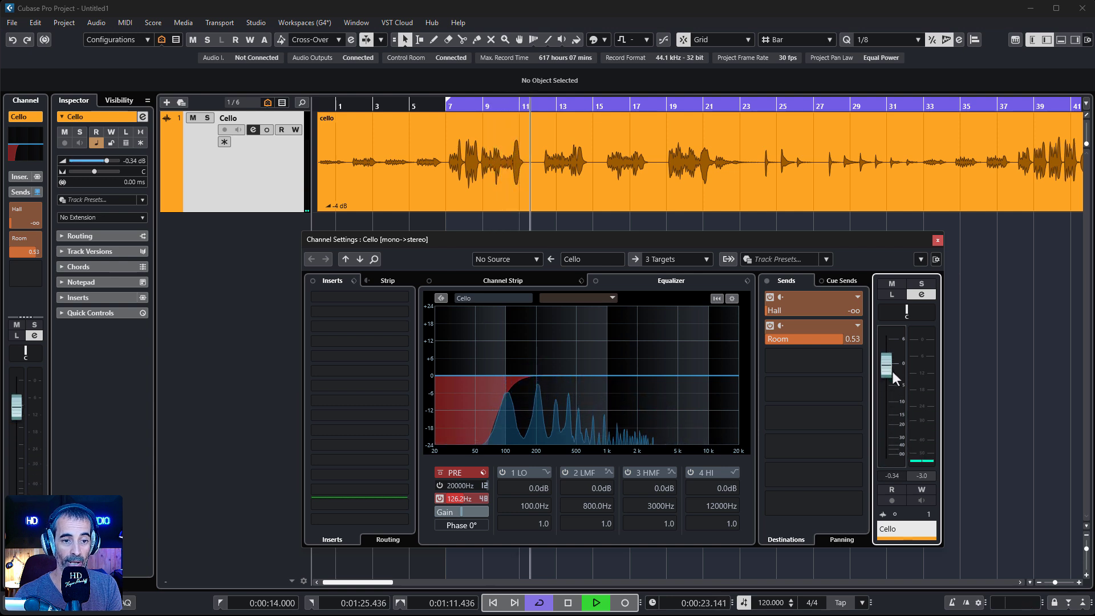
key("space")
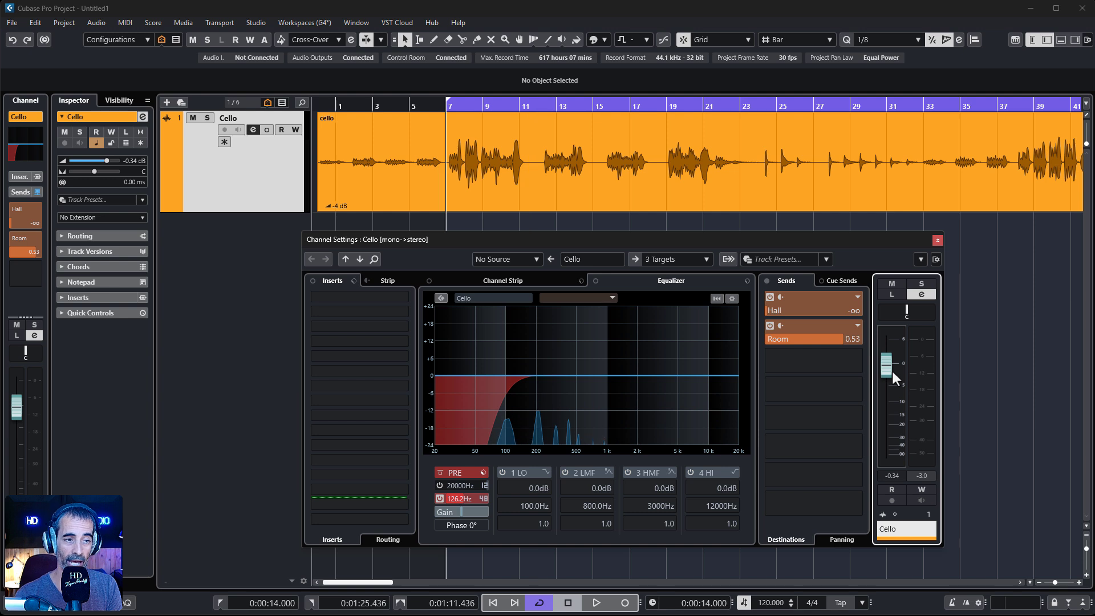
- Switch the Room send to pre-fader and, during playback, lower the Cello fader to about -57.4 dB and raise it to about 0.52 dB
left_click(782, 326)
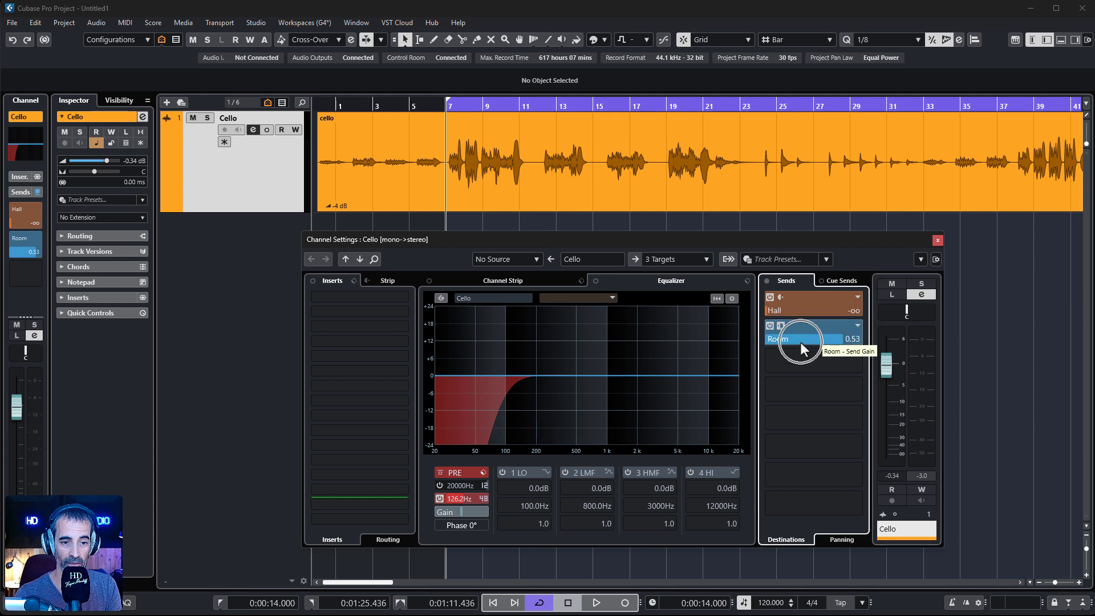
key("space")
left_click_drag(889, 367, 887, 461)
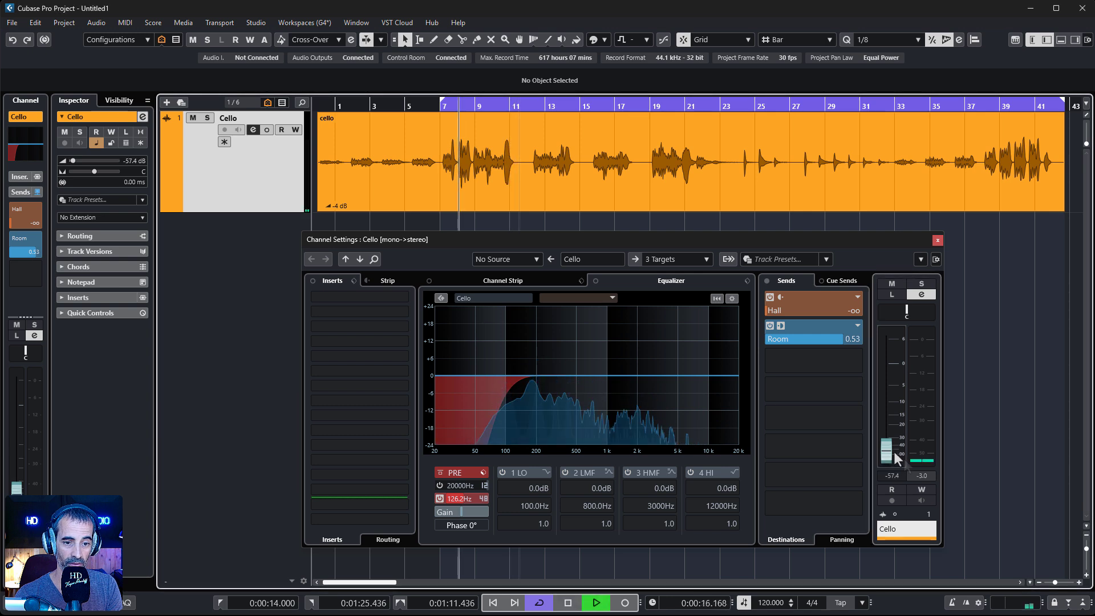
left_click_drag(893, 449, 902, 364)
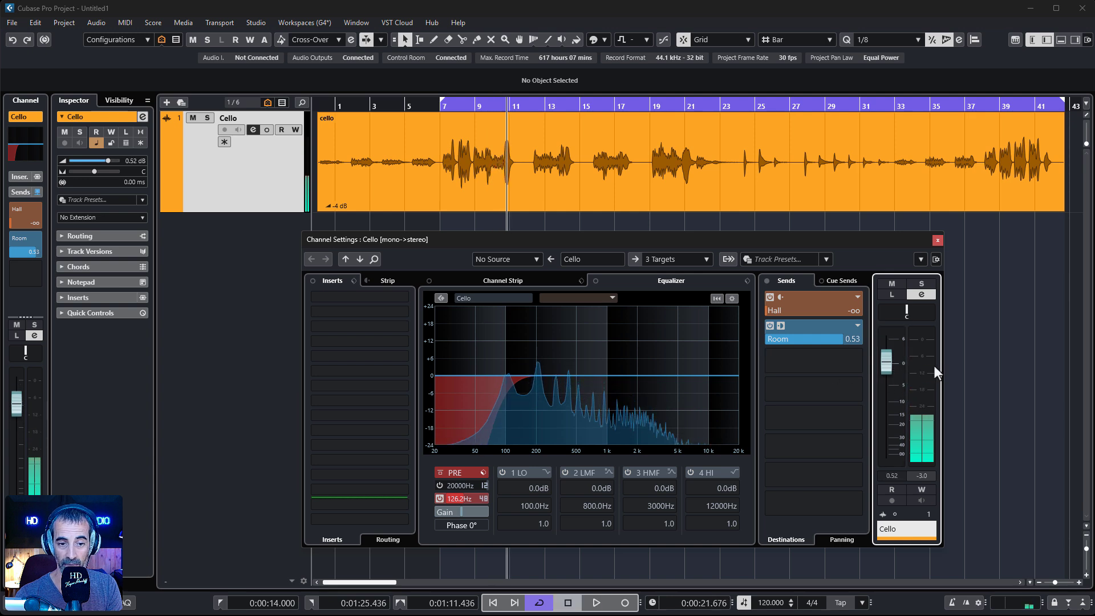
- Return the Room send to post-fader and play from bar 7 while moving the Cello fader, leaving it at 0.00 dB
left_click(783, 326)
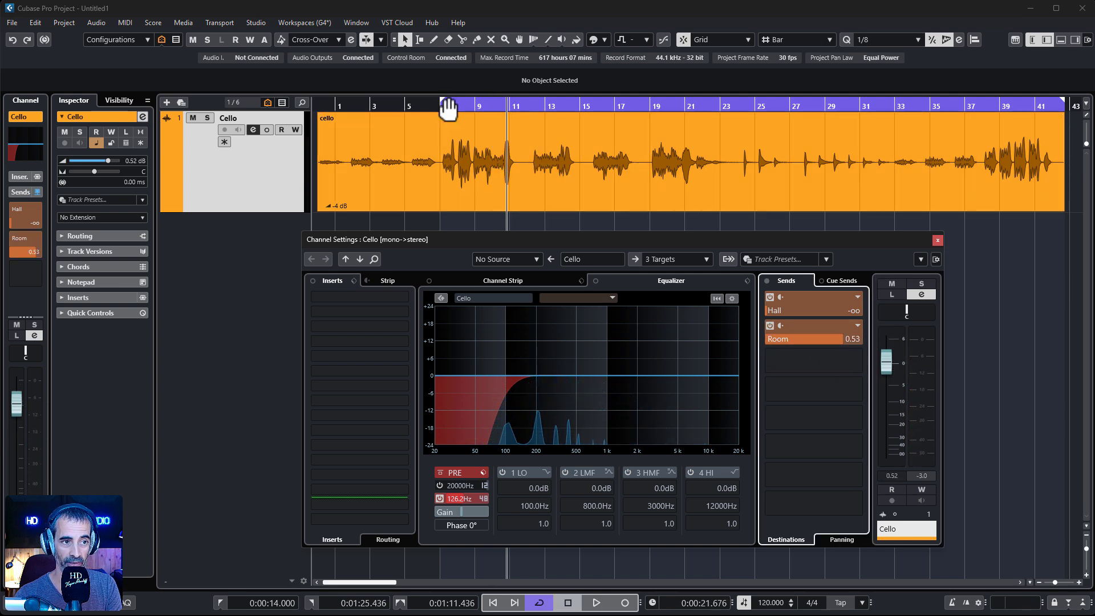
double_click(448, 108)
mouse_move(886, 361)
left_mouse_down()
mouse_move(892, 427)
mouse_move(895, 381)
left_mouse_up()
key("space")
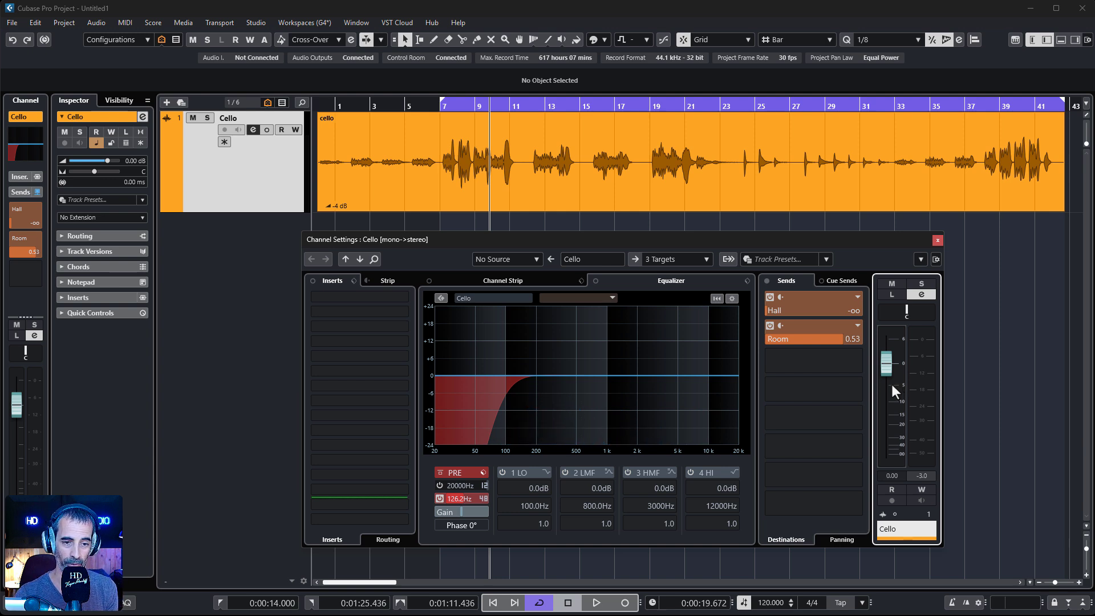
- Set the Room send to about -0.08 dB pre-fader and audition from bar 19 while raising the Cello fader to about -0.65 dB
left_click_drag(837, 340, 890, 388)
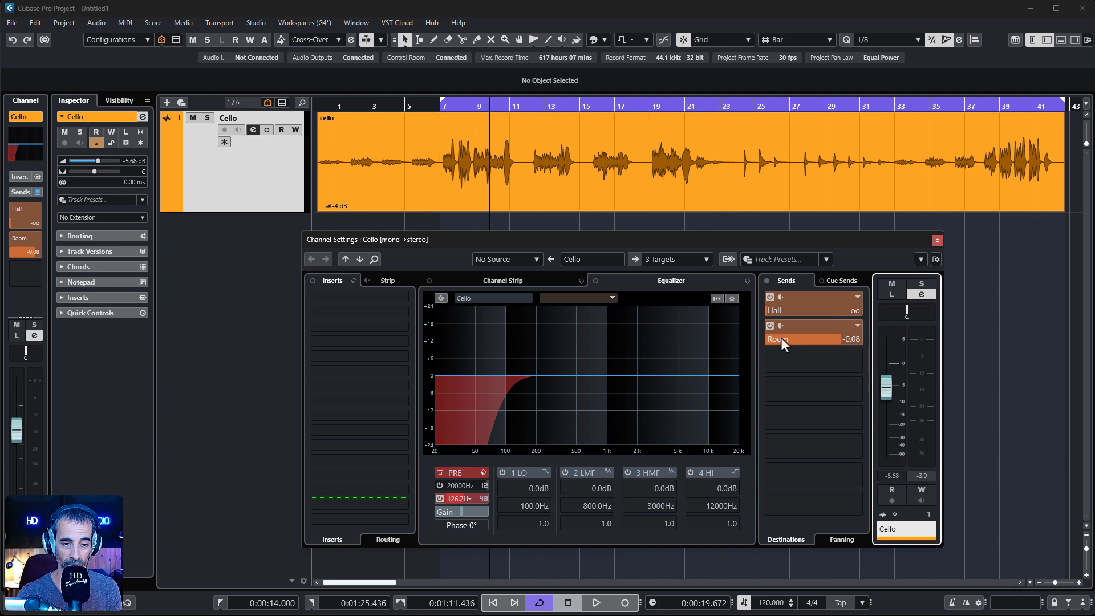
left_click(781, 326)
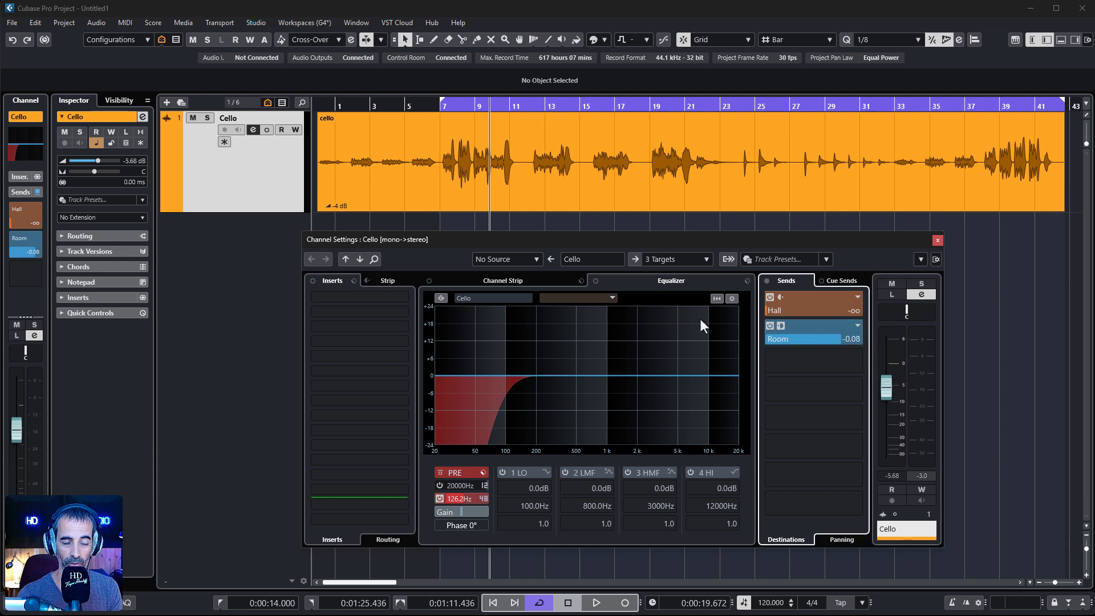
left_click_drag(652, 106, 659, 112)
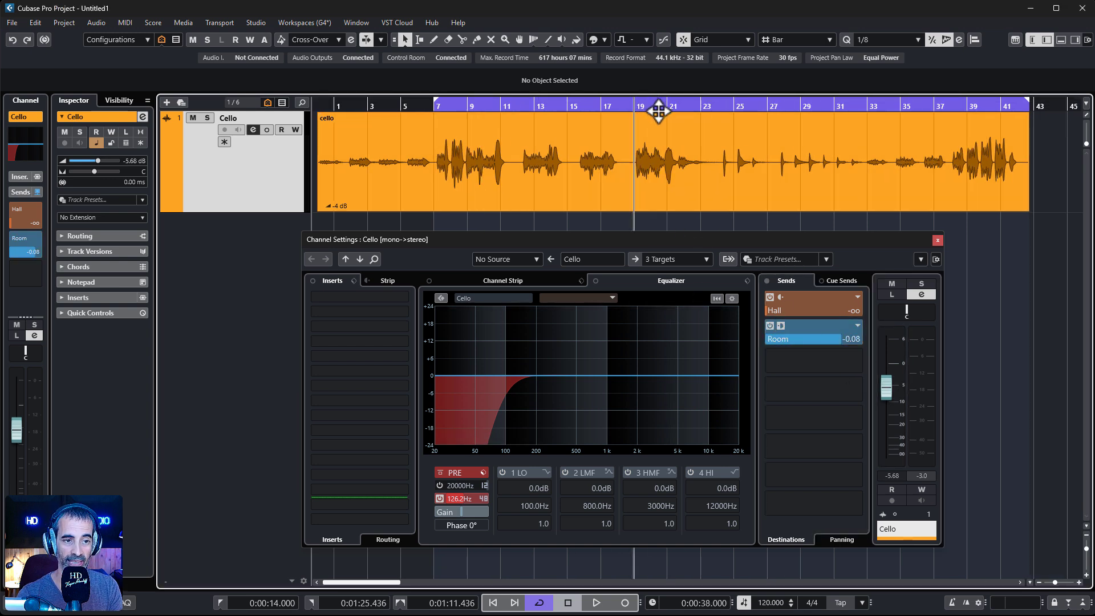
key("space")
mouse_move(888, 381)
left_mouse_down()
mouse_move(881, 457)
mouse_move(891, 365)
left_mouse_up()
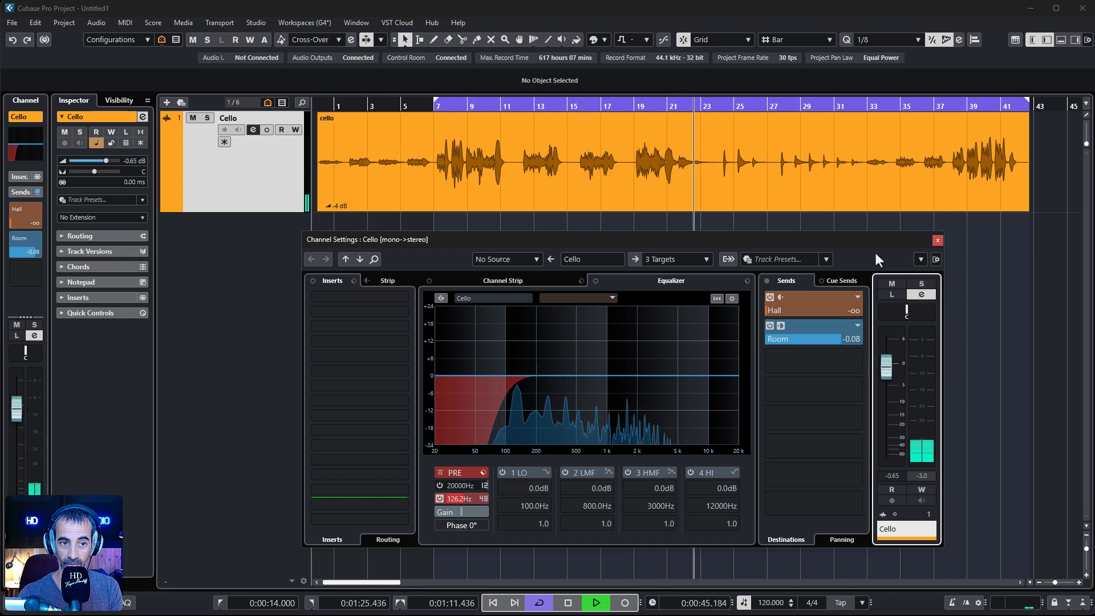
key("space")
- Return the playhead to bar 19, bypass the Room send, and raise the Hall send to about -0.94 dB
left_click(633, 102)
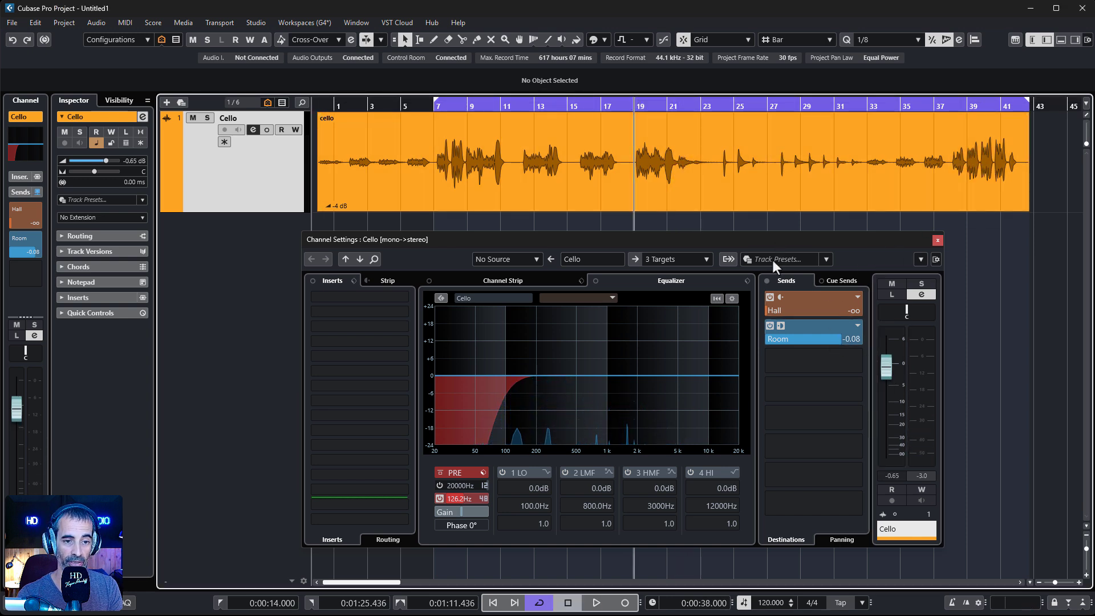
left_click(768, 326)
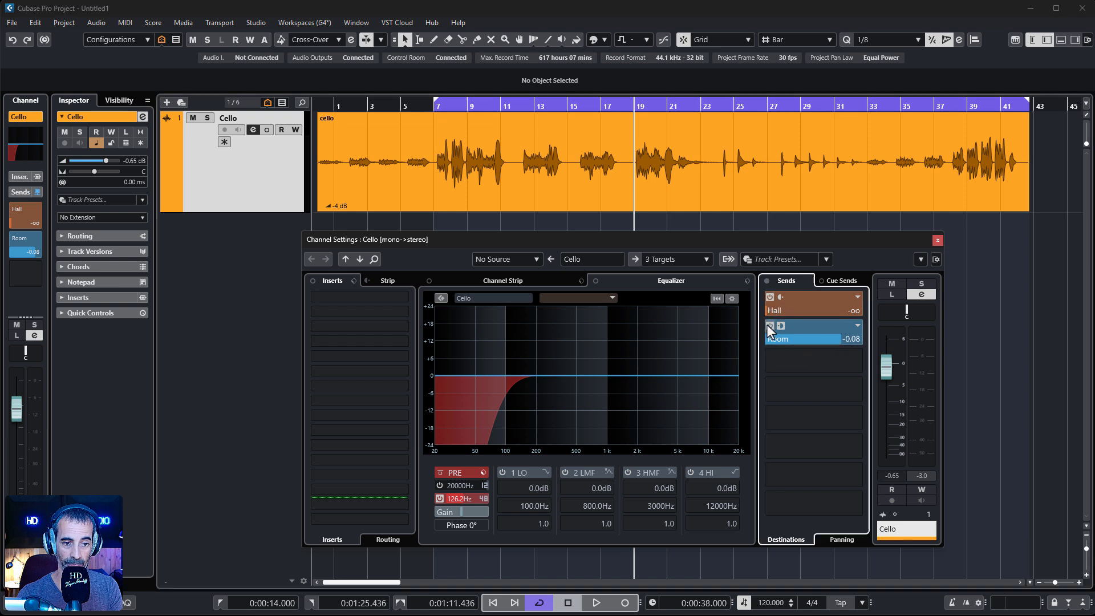
left_click_drag(792, 312, 890, 306)
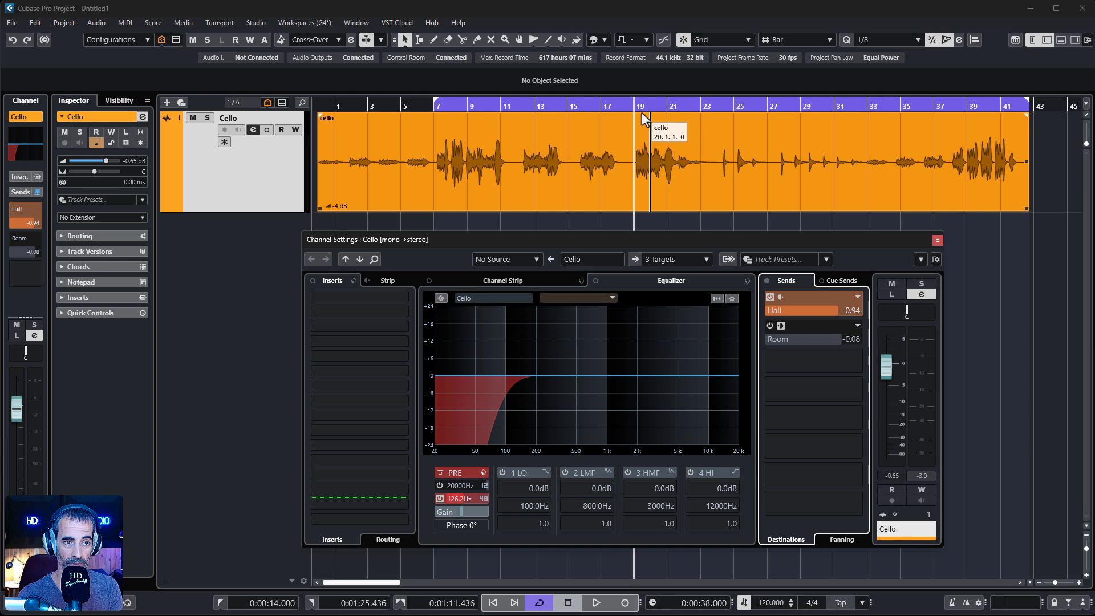
- Play from bar 19 with the post-fader Hall send, lowering the Cello fader to about -2.15 dB and raising it to about -0.87 dB
key("space")
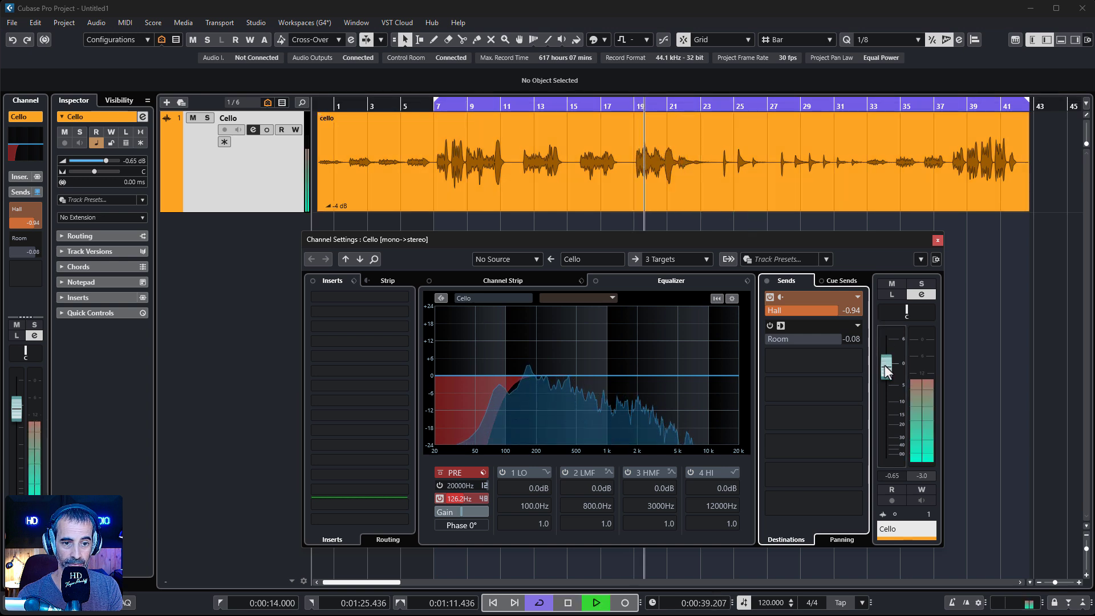
left_click_drag(885, 365, 885, 377)
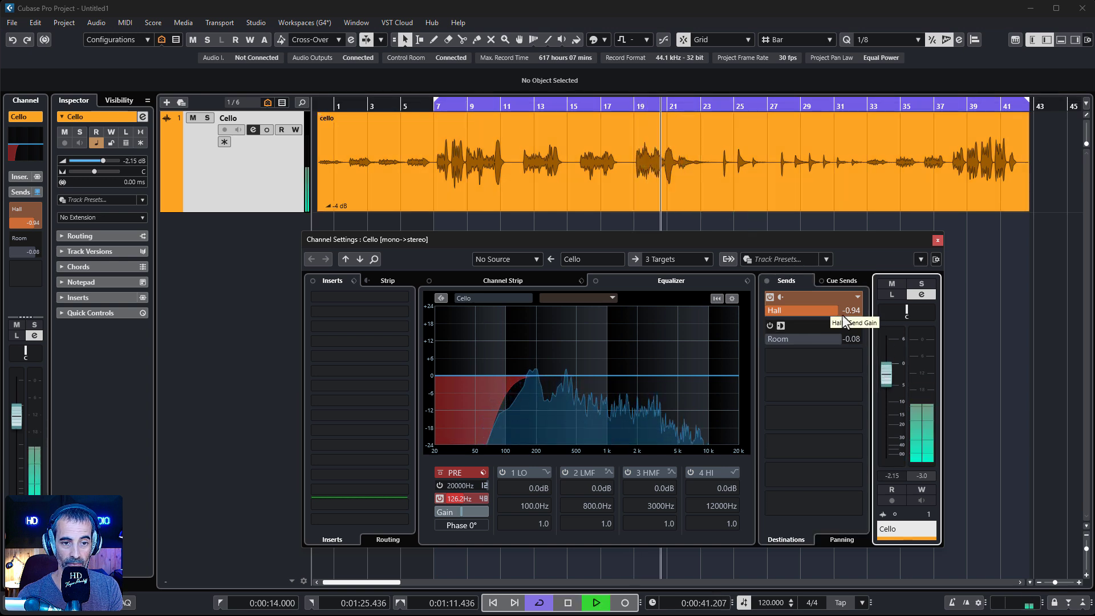
left_click_drag(889, 376, 886, 369)
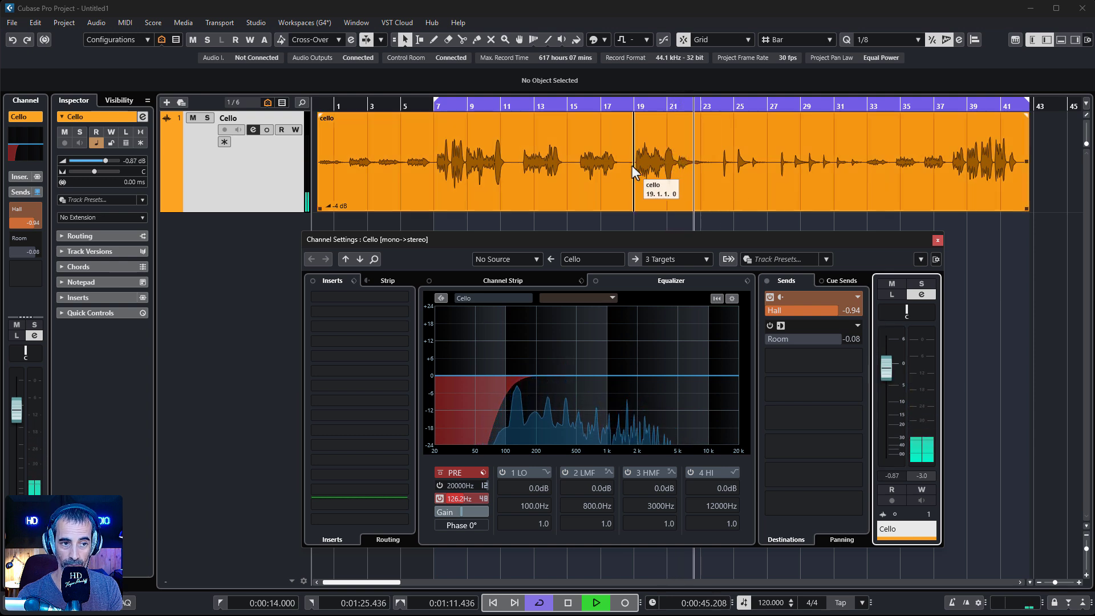
- Set the cycle range from bar 19 to bar 22 and play it while moving the Cello fader, leaving it at about -0.76 dB
key("space")
left_click(636, 108, "ctrl")
left_click(687, 109, "alt")
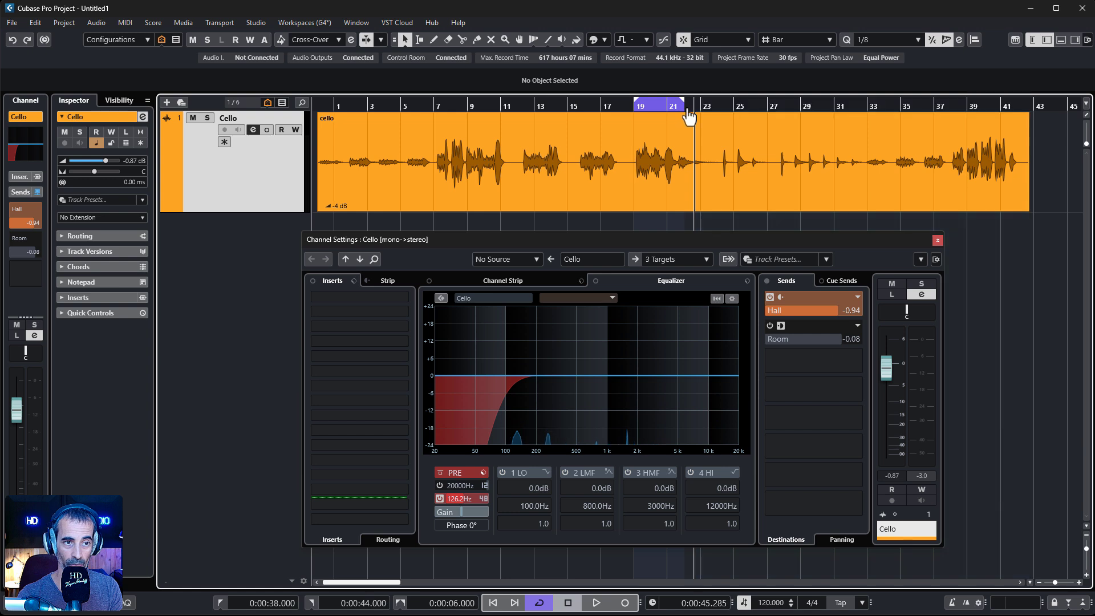
key("space")
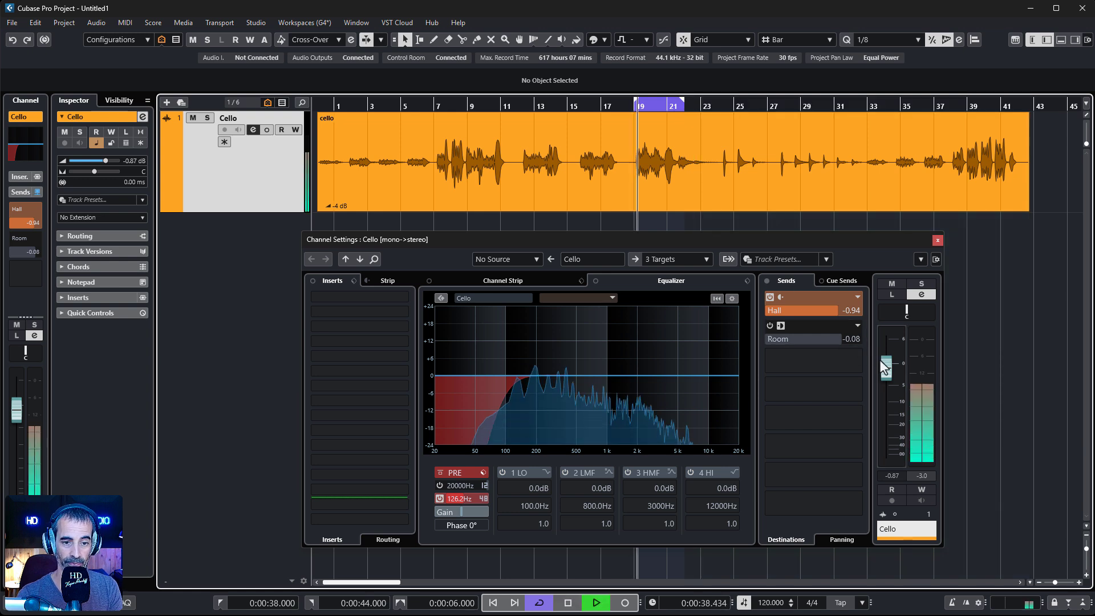
mouse_move(886, 368)
left_mouse_down()
mouse_move(884, 422)
mouse_move(899, 367)
left_mouse_up()
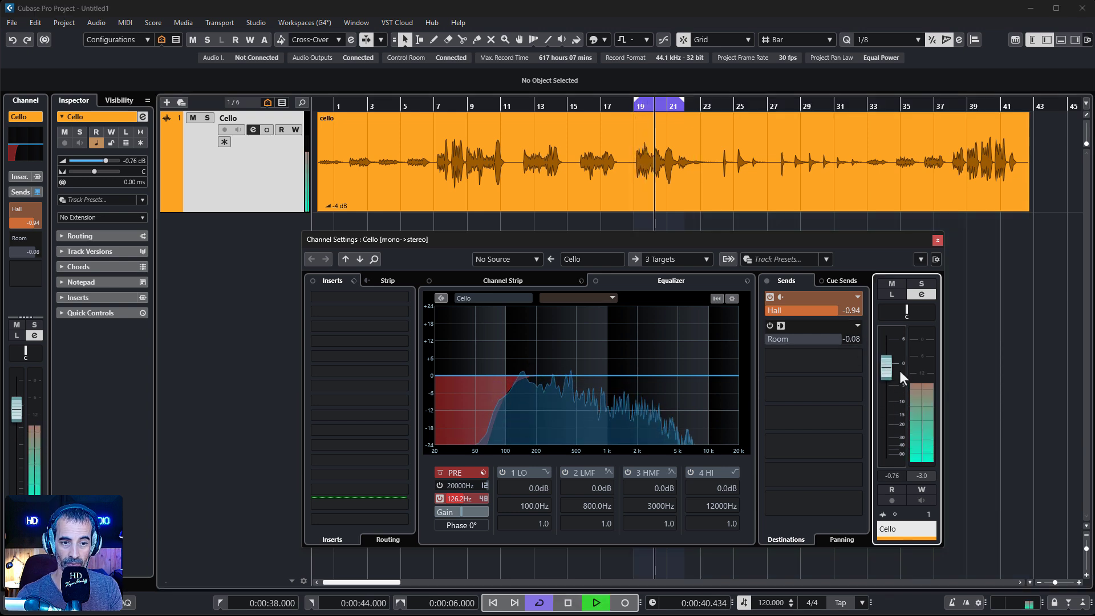
- Switch the Hall send to pre-fader and lower the Cello fader to about -22.4 dB while the loop plays
left_click(780, 298)
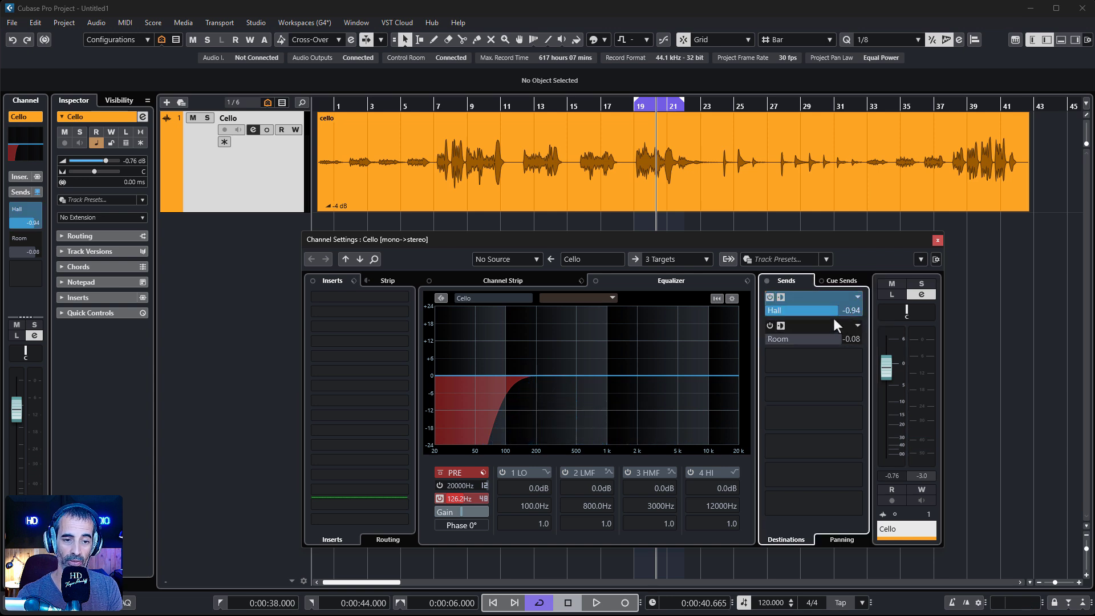
key("space")
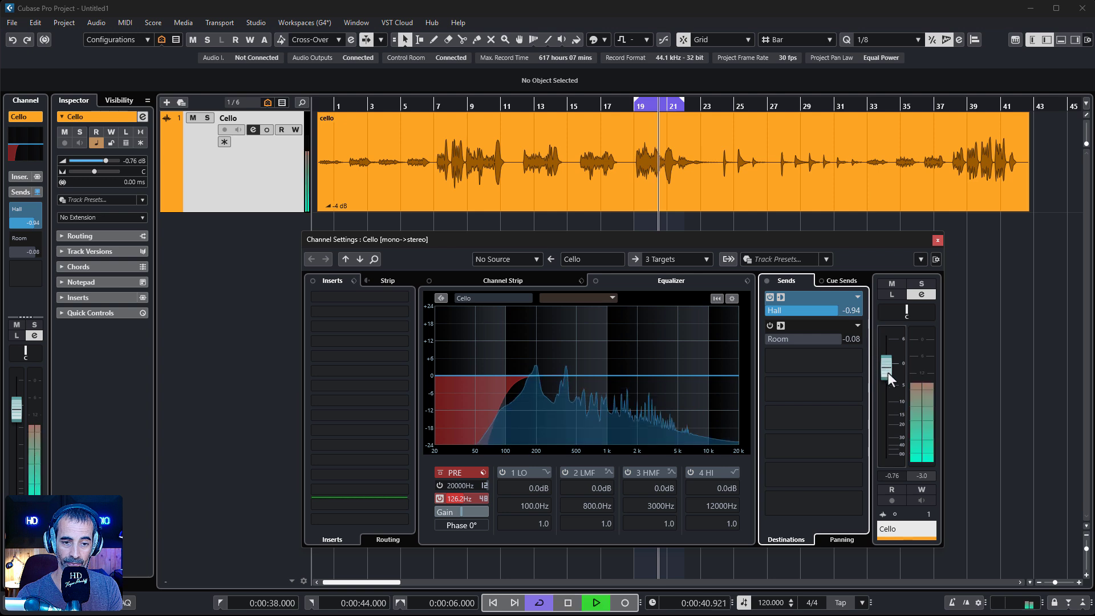
left_click_drag(888, 372, 887, 434)
- During loop playback, reduce the Hall send to about -9.88 dB and raise the Cello fader to about -0.14 dB, ending with playback stopped
left_click(828, 311)
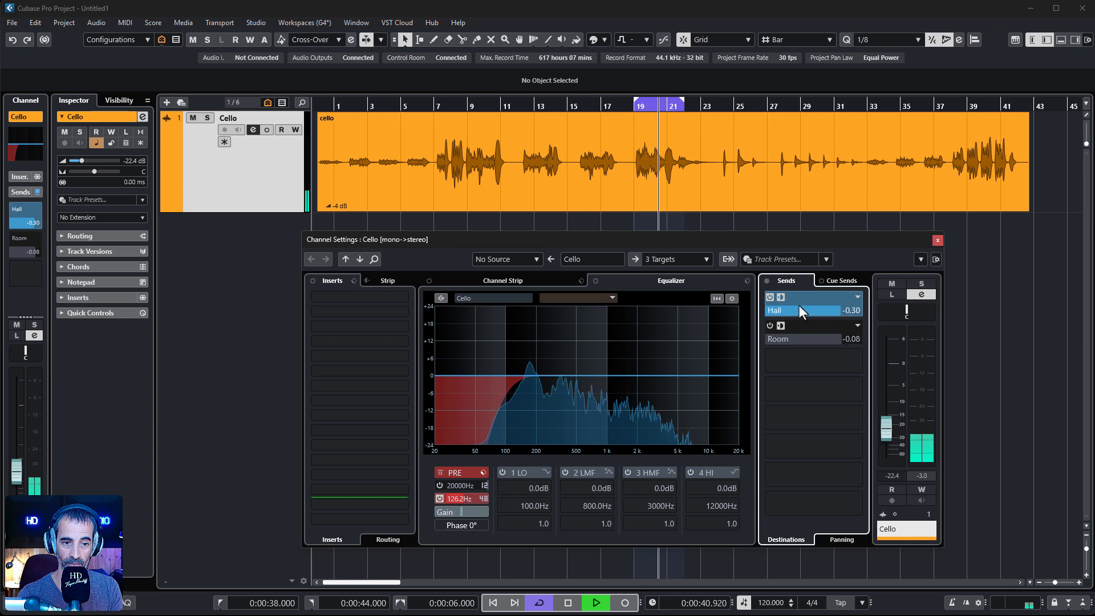
left_click_drag(810, 336, 822, 390)
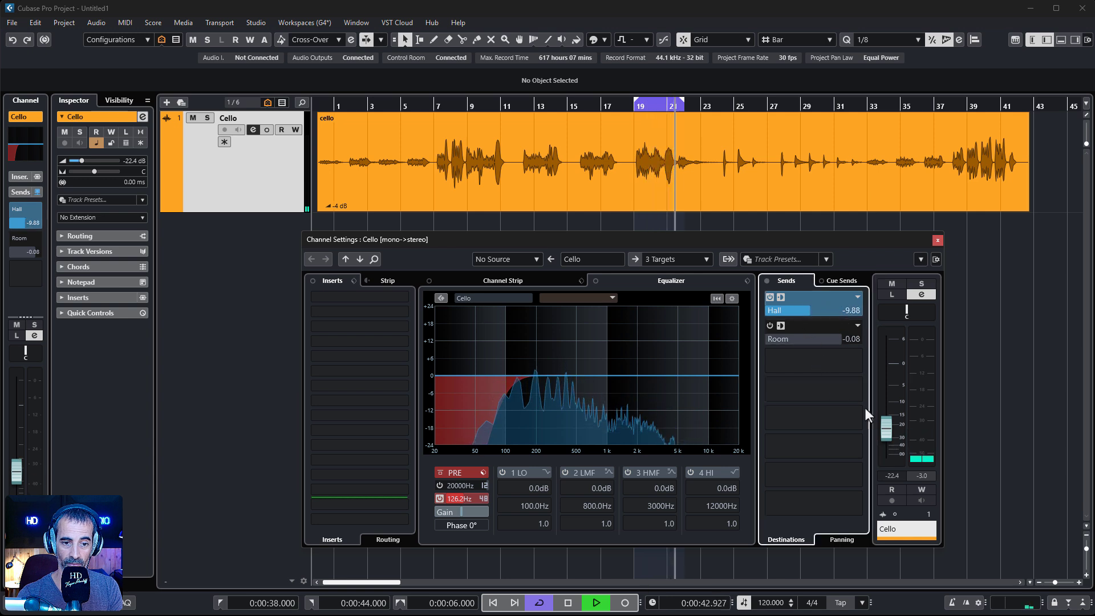
left_click_drag(892, 430, 888, 354)
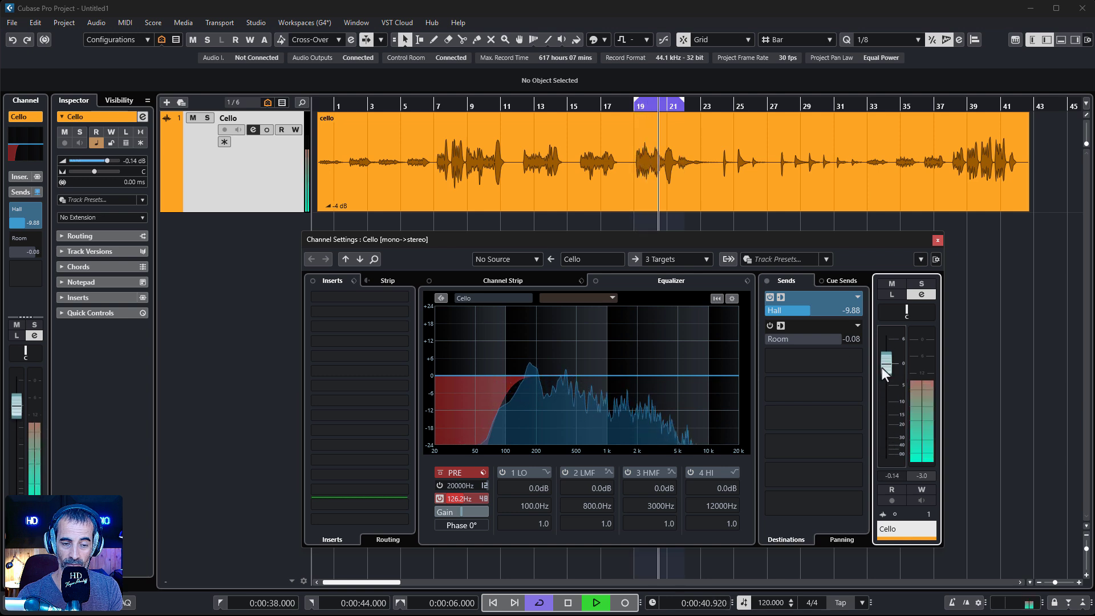
key("space")
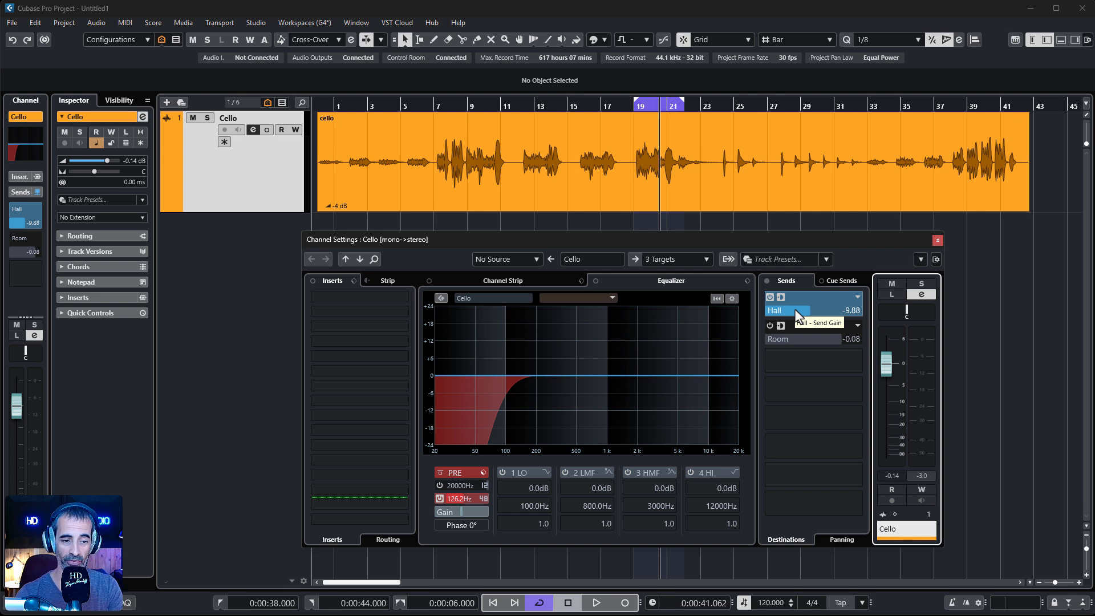
- Lower the Cello channel fader to about -7.97 dB with playback stopped
left_click_drag(887, 363, 881, 398)
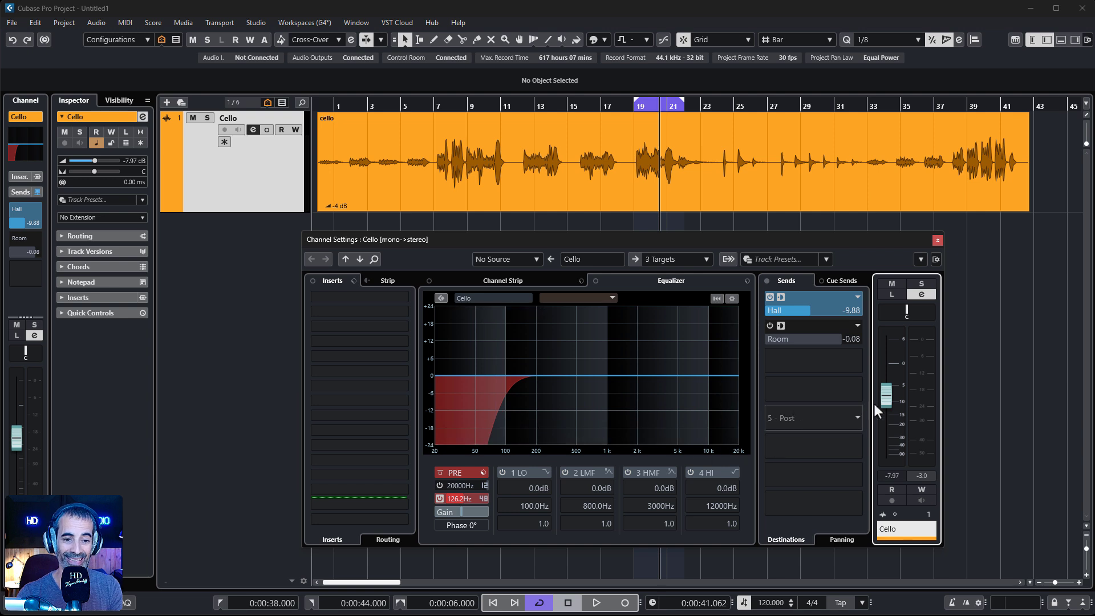
key("ctrl")
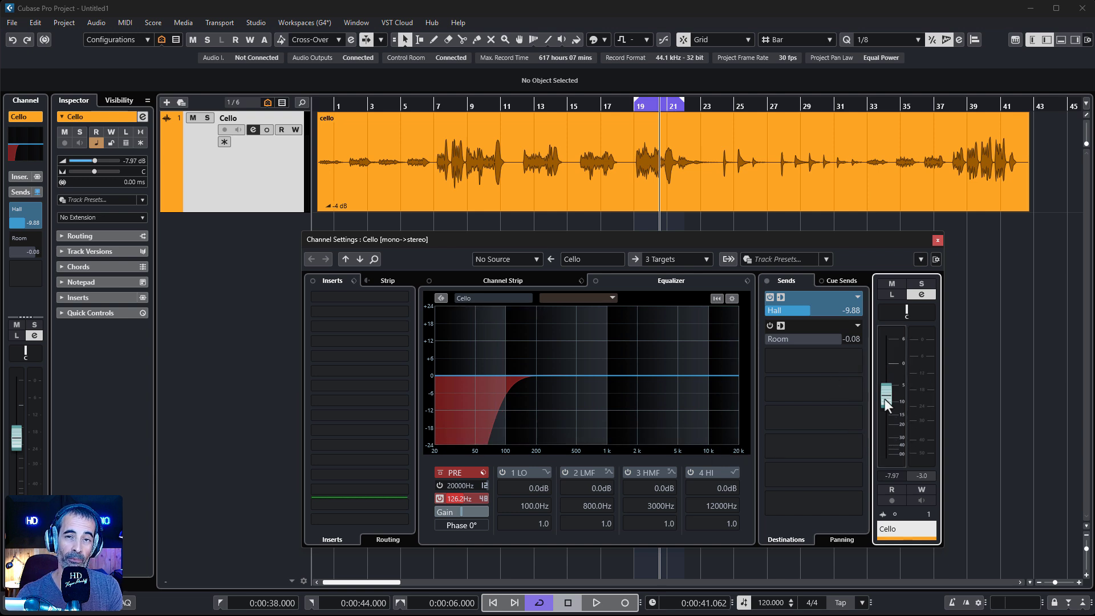